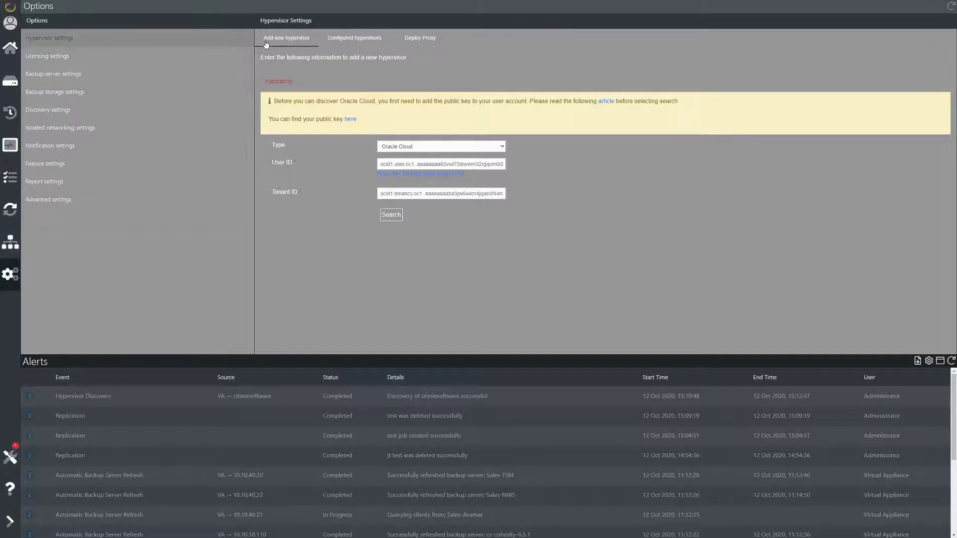
Keep Oracle Cloud as hypervisor type, verify it among configured hypervisors, then view Estate Management
{"action": "left_click", "coordinate": [449, 149]}
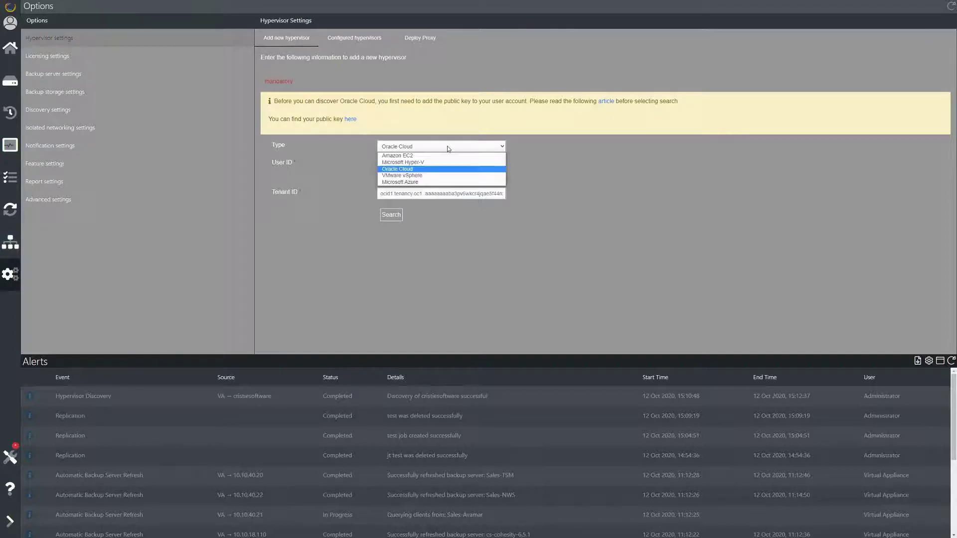
{"action": "left_click", "coordinate": [453, 171]}
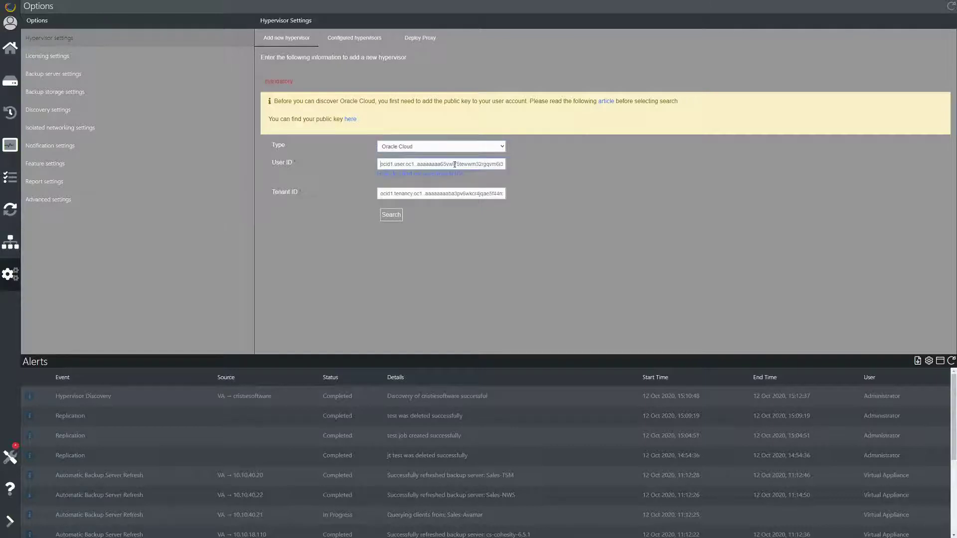
{"action": "left_click", "coordinate": [462, 193]}
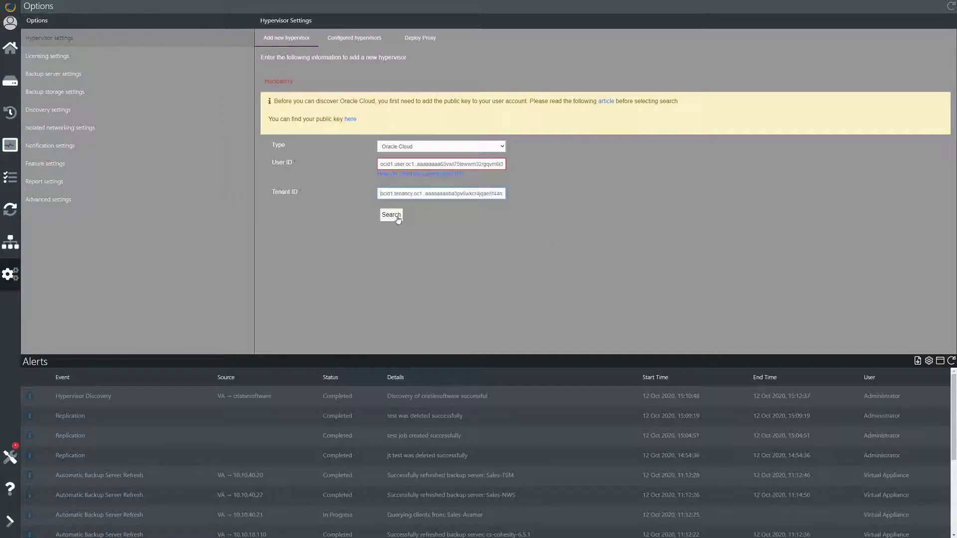
{"action": "left_click", "coordinate": [354, 43]}
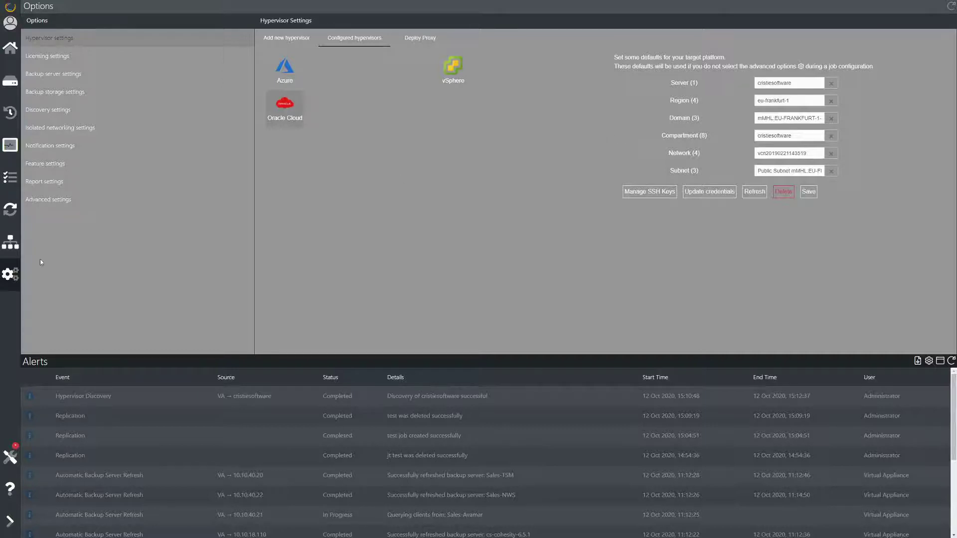
{"action": "left_click", "coordinate": [10, 244]}
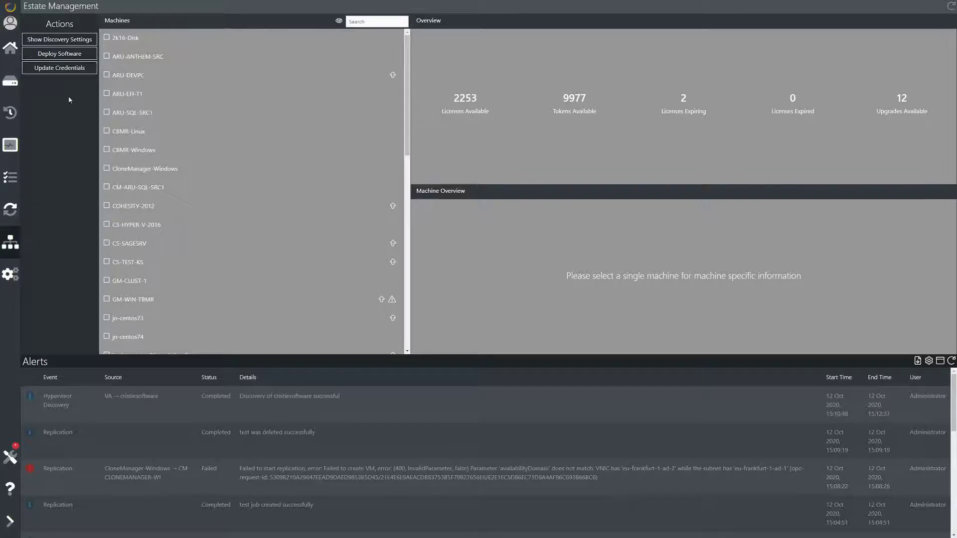
{"action": "left_click", "coordinate": [82, 55]}
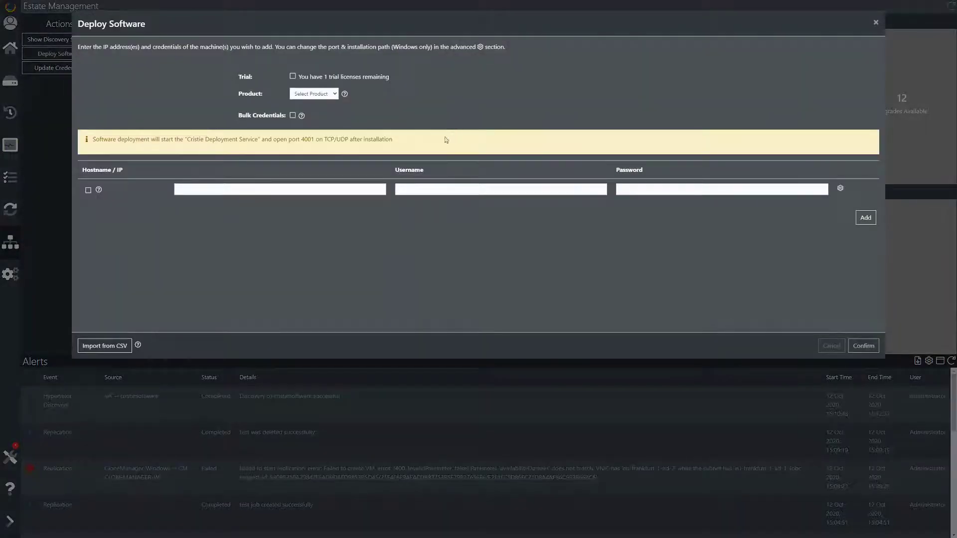
{"action": "left_click", "coordinate": [320, 95]}
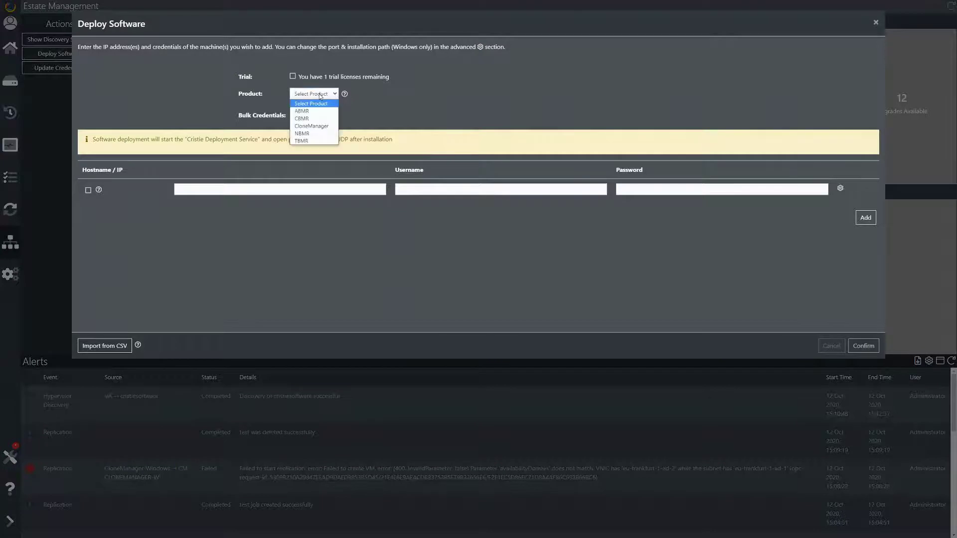
{"action": "left_click", "coordinate": [322, 129]}
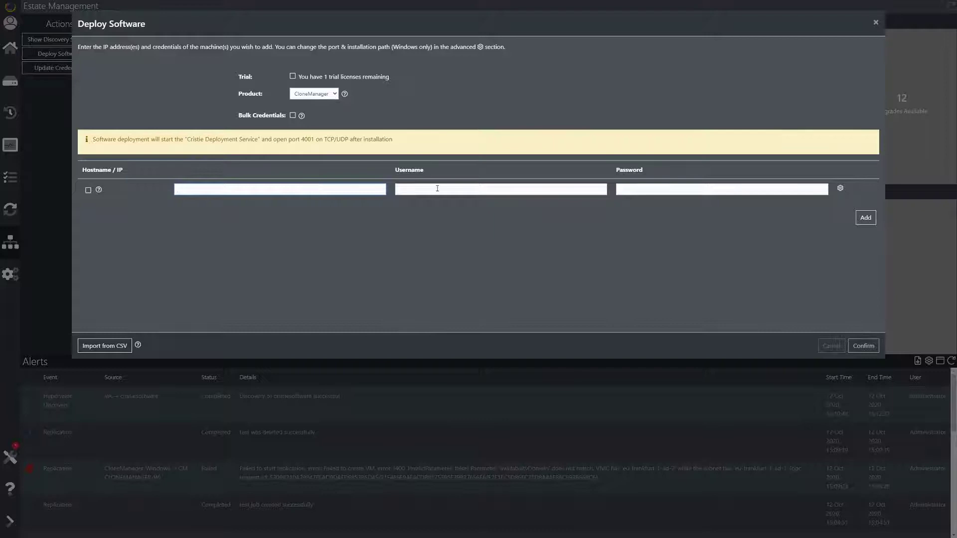
{"action": "left_click", "coordinate": [651, 187]}
{"action": "left_click", "coordinate": [861, 221]}
{"action": "left_click", "coordinate": [866, 241]}
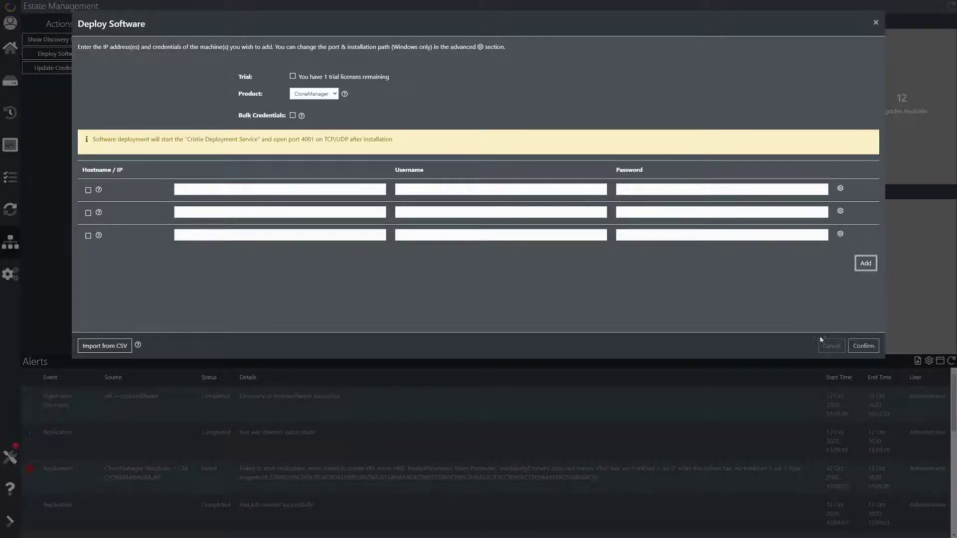
{"action": "left_click", "coordinate": [832, 347]}
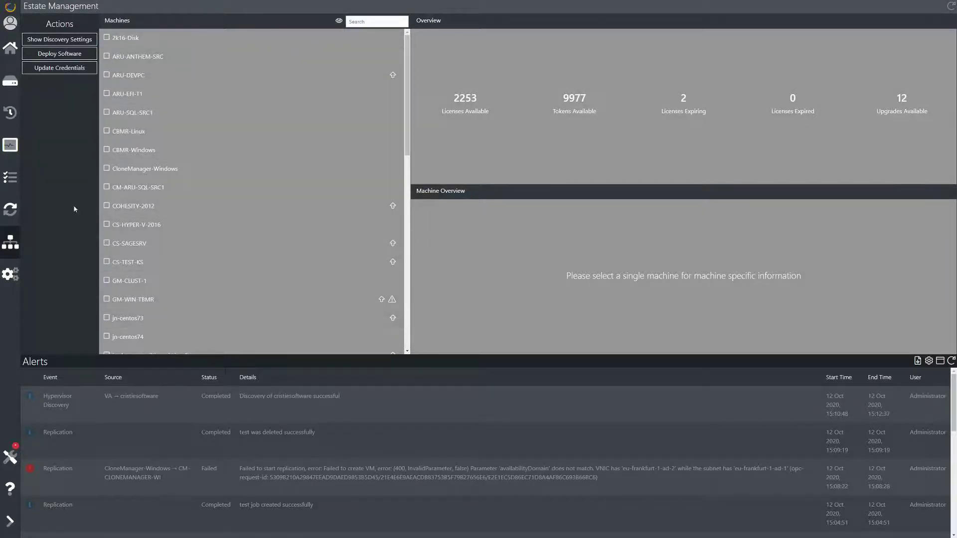
Create and save an hourly replication job named 'test' using the available contract
{"action": "left_click", "coordinate": [10, 210]}
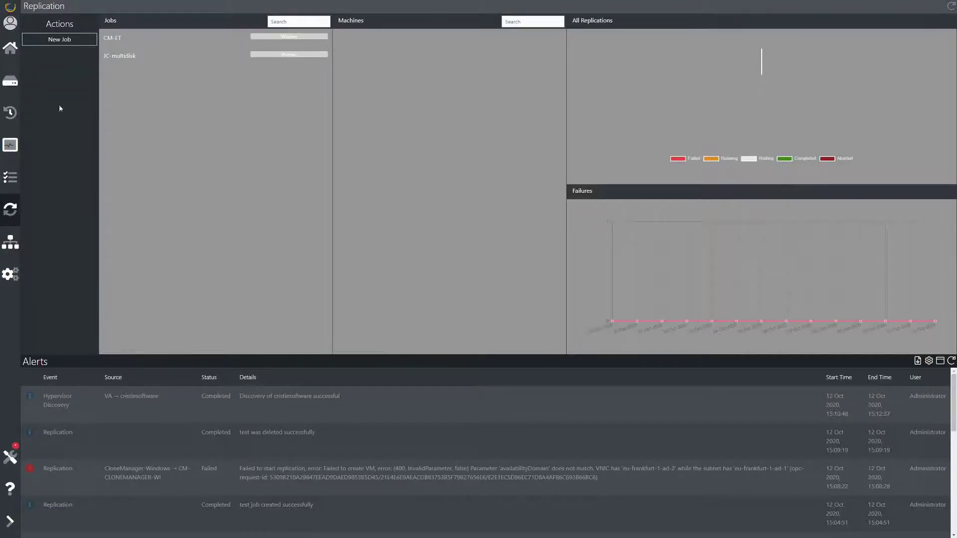
{"action": "left_click", "coordinate": [75, 40]}
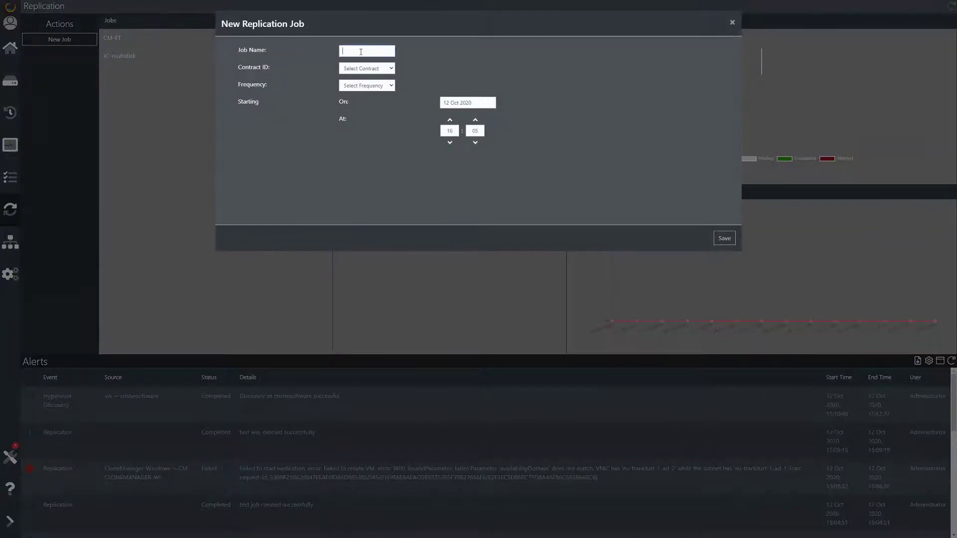
{"action": "type", "text": "test"}
{"action": "left_click", "coordinate": [368, 69]}
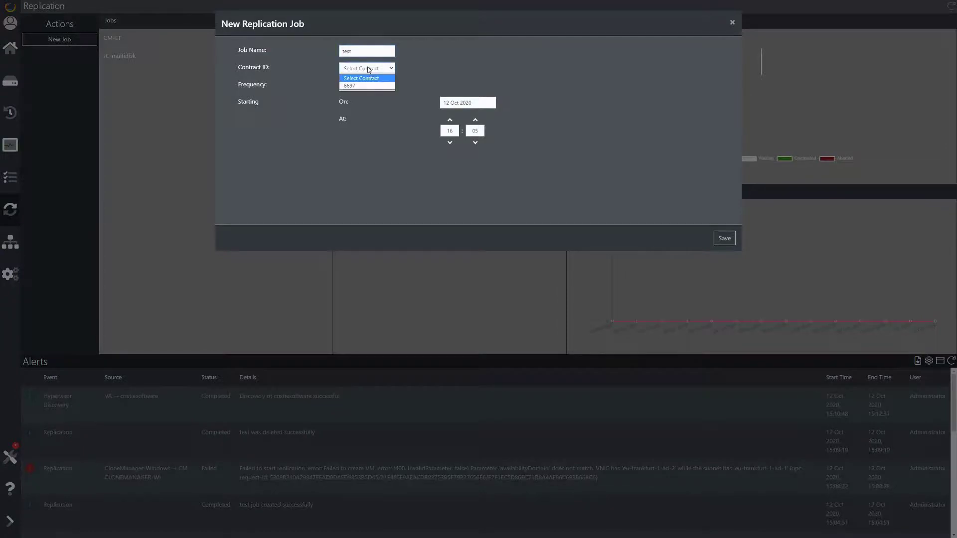
{"action": "left_click", "coordinate": [373, 87]}
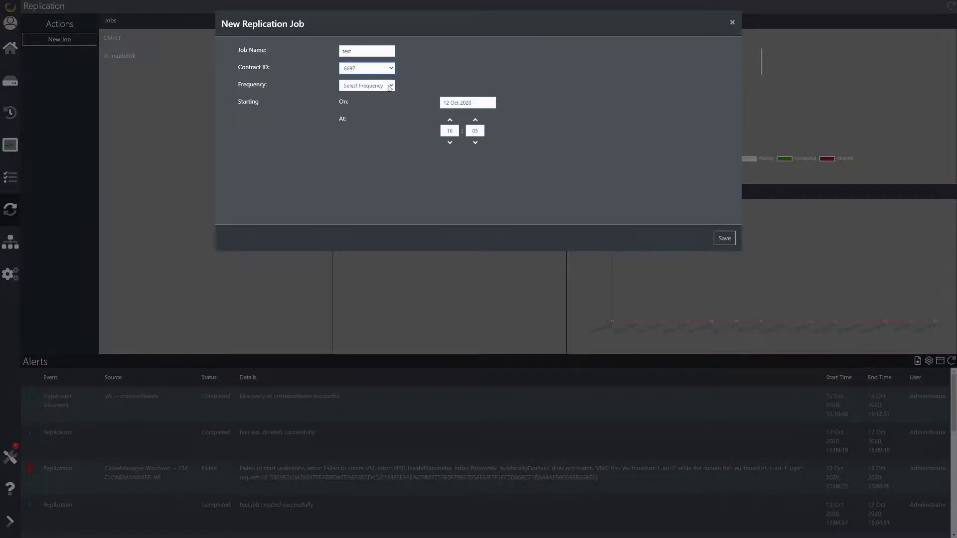
{"action": "left_click", "coordinate": [390, 88]}
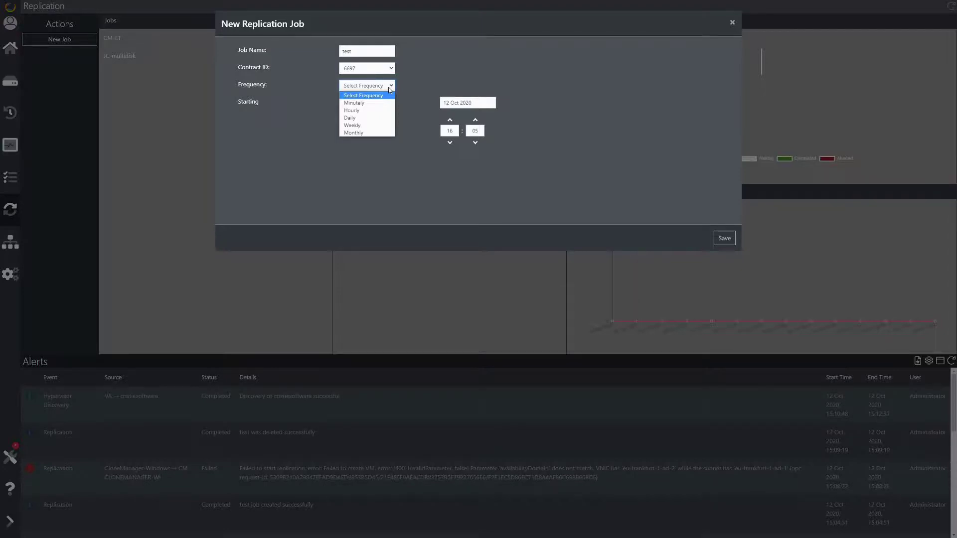
{"action": "left_click", "coordinate": [382, 112]}
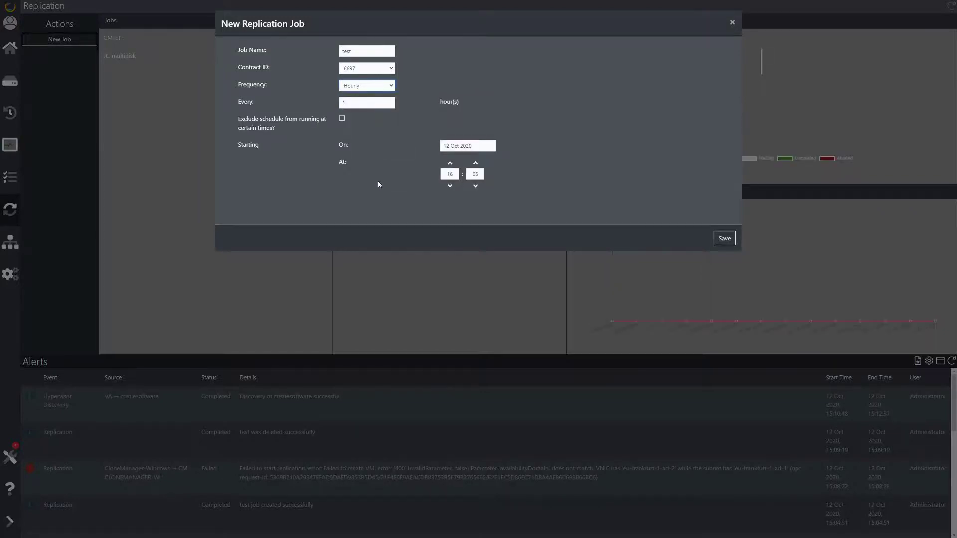
{"action": "left_click", "coordinate": [726, 239]}
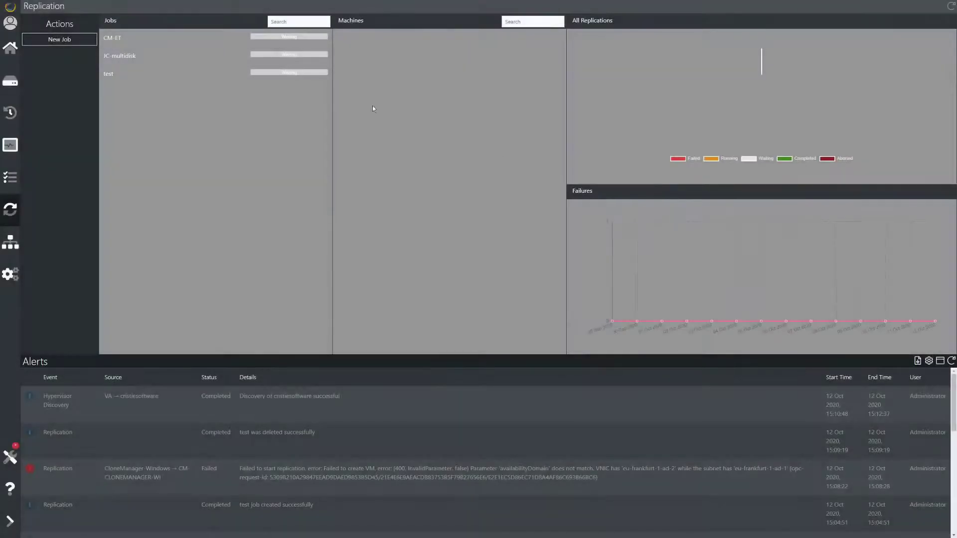
Add a replication to job test: source CloneManager-Windows, target cristiesoftware Oracle Cloud
{"action": "left_click", "coordinate": [140, 77]}
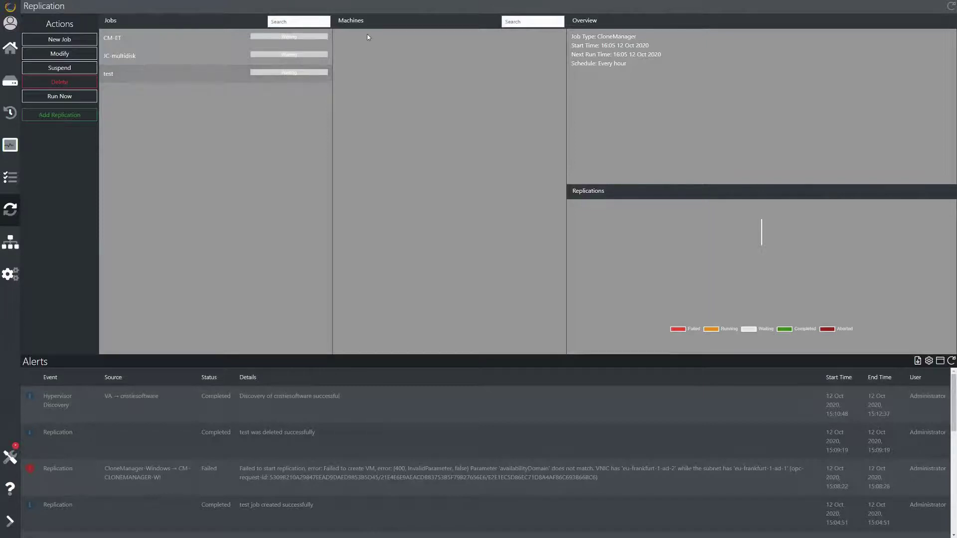
{"action": "left_click", "coordinate": [84, 116]}
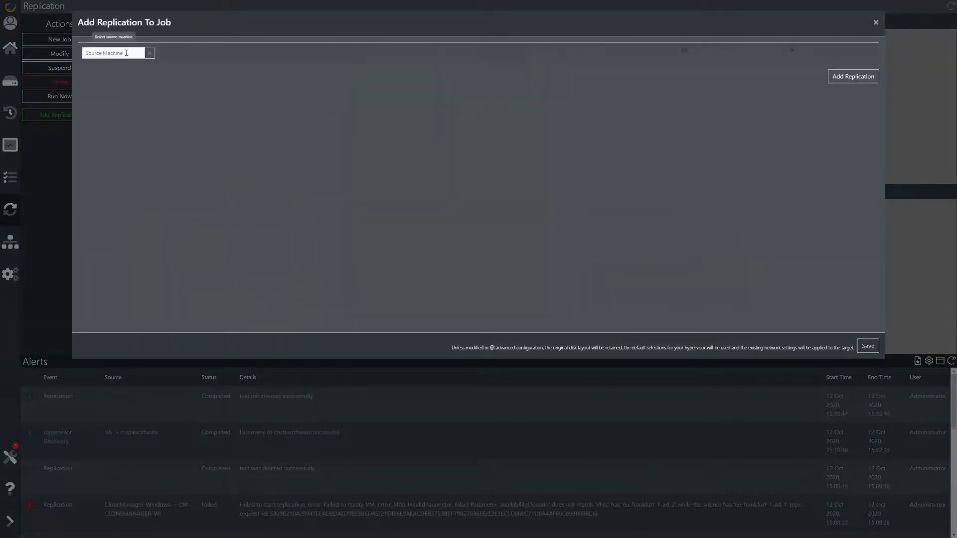
{"action": "left_click", "coordinate": [126, 53]}
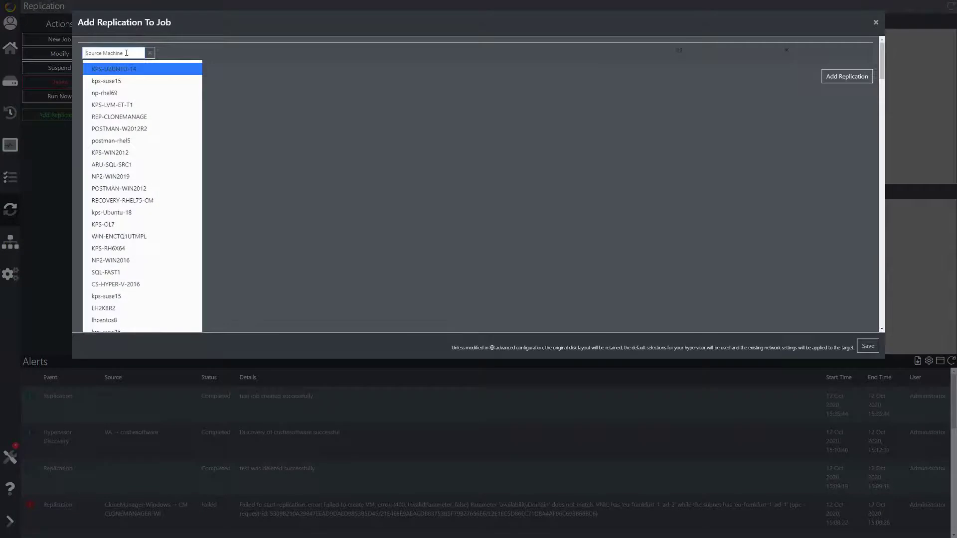
{"action": "type", "text": "clone"}
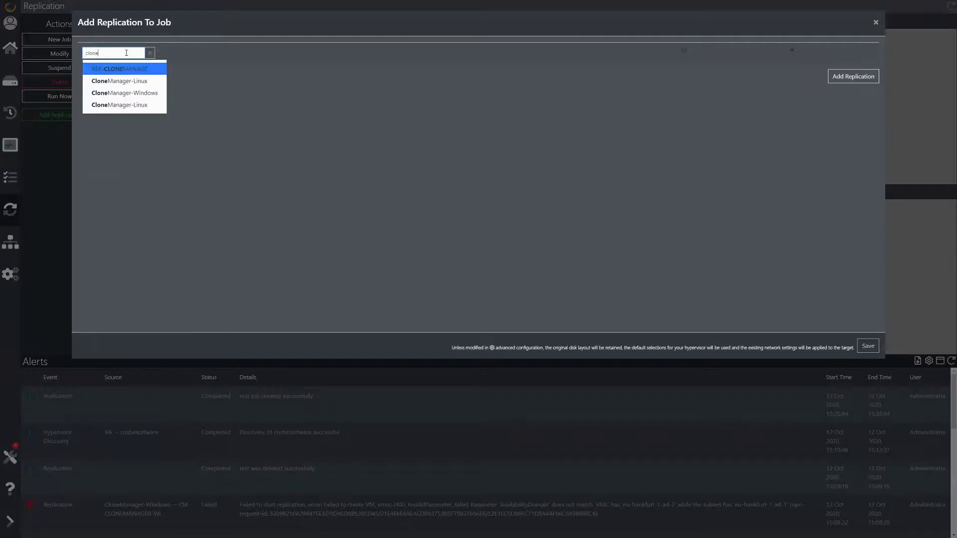
{"action": "left_click", "coordinate": [144, 93]}
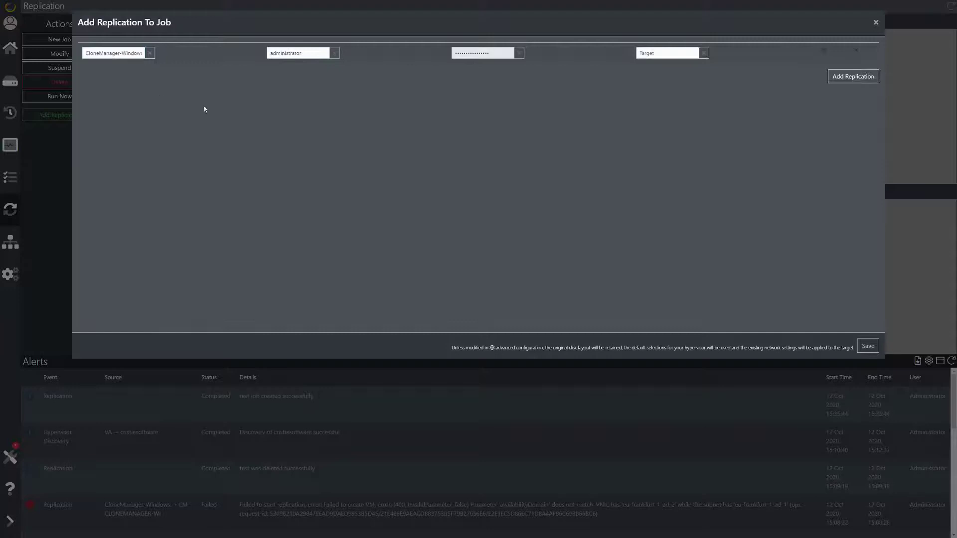
{"action": "left_click", "coordinate": [668, 53]}
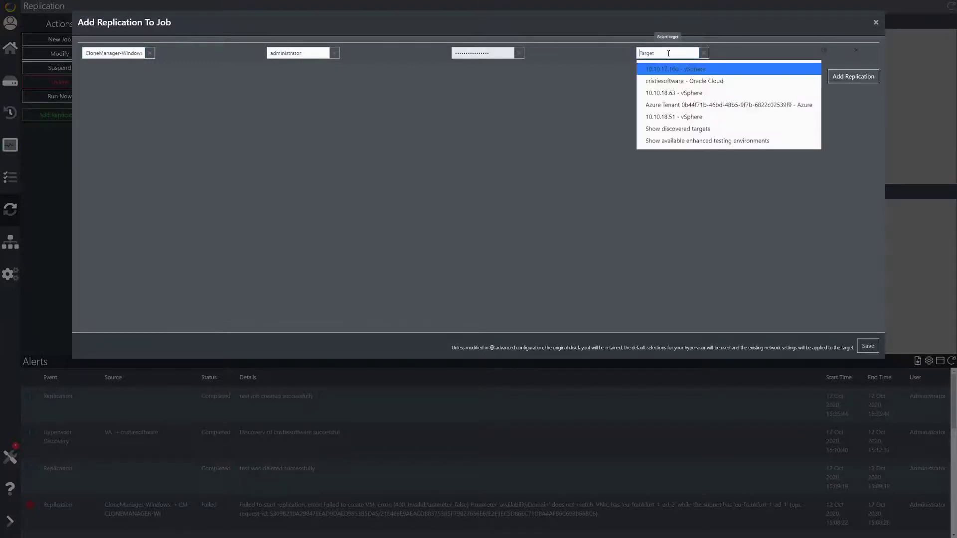
{"action": "left_click", "coordinate": [742, 85]}
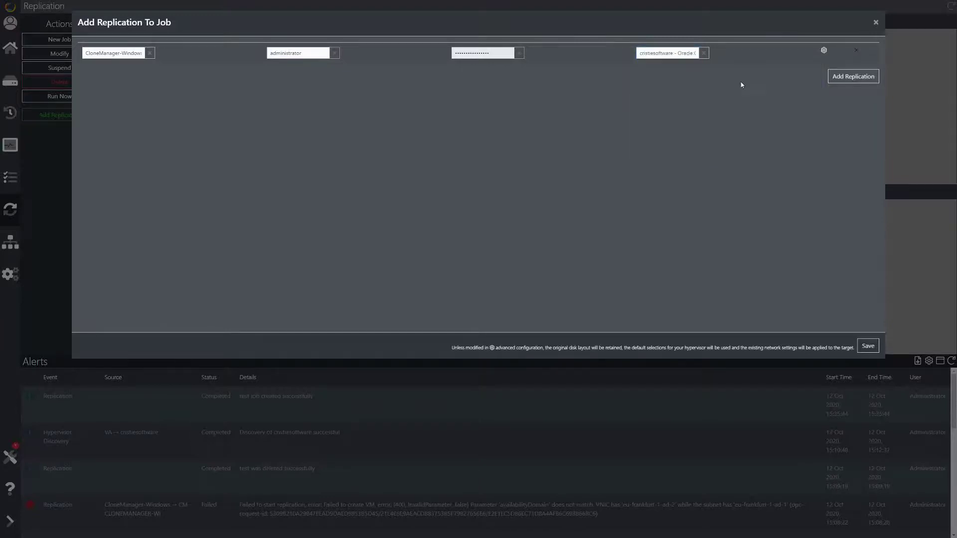
Retrieve the replication configuration, keep all disks replicating, and review the eu-frankfurt-1 cloud options
{"action": "left_click", "coordinate": [824, 52]}
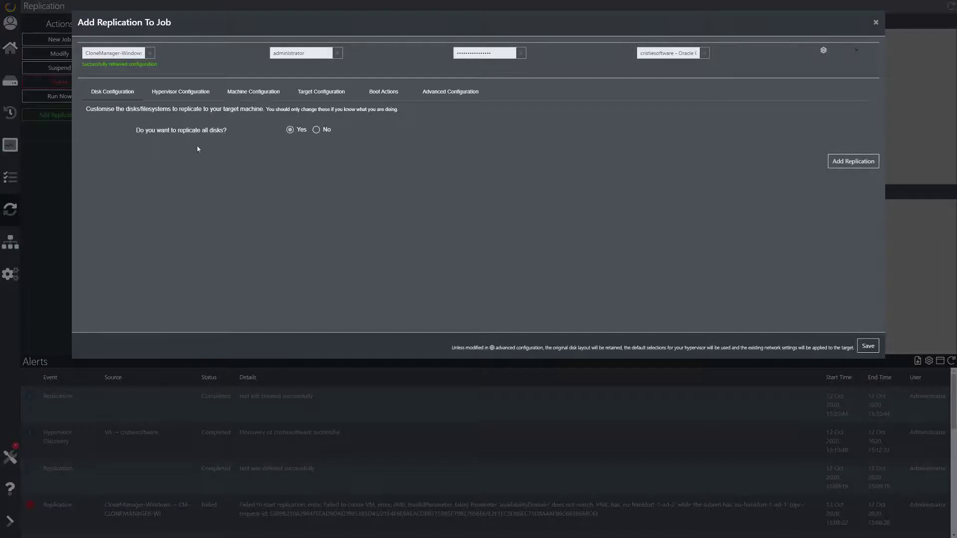
{"action": "left_click", "coordinate": [317, 130]}
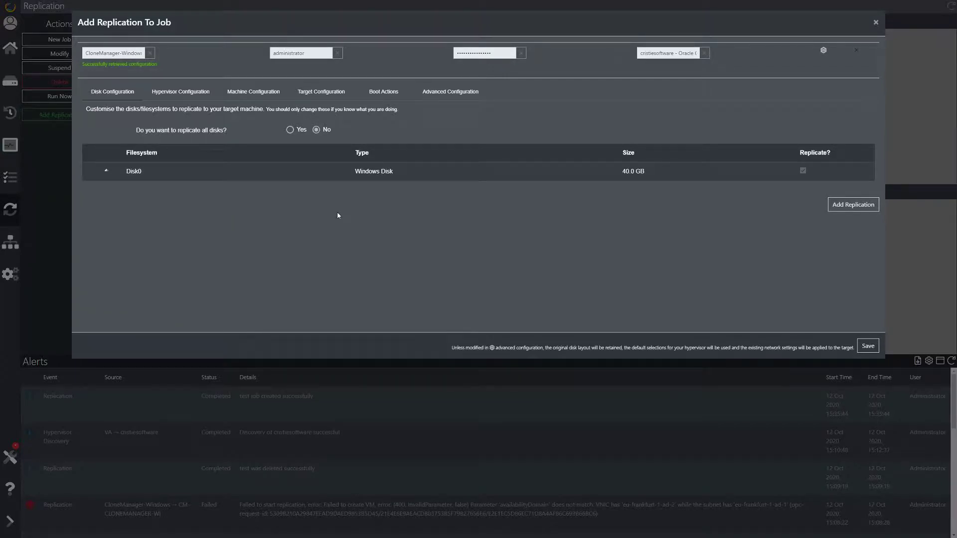
{"action": "left_click", "coordinate": [289, 129]}
{"action": "left_click", "coordinate": [189, 99]}
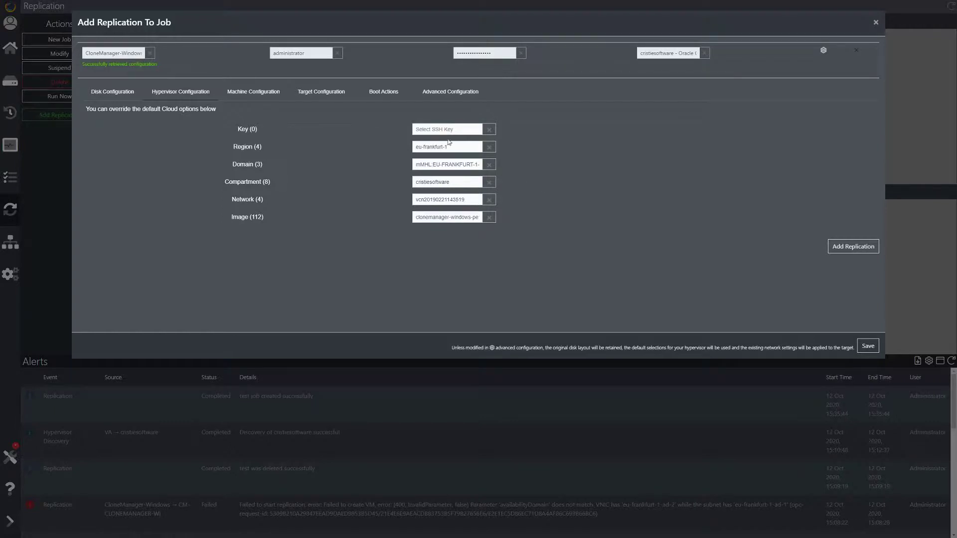
Review target machine settings: Legacy BIOS, Windows 2016 x64, 4096 MB RAM, 4 CPUs, 40 GB disk
{"action": "left_click", "coordinate": [250, 93]}
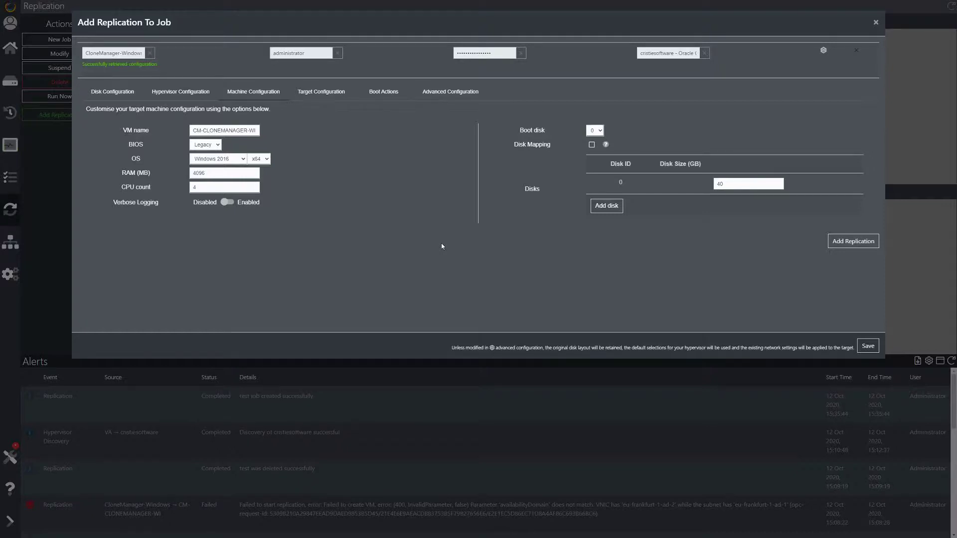
Check the target network settings and save the CloneManager-Windows replication into job test
{"action": "left_click", "coordinate": [322, 93]}
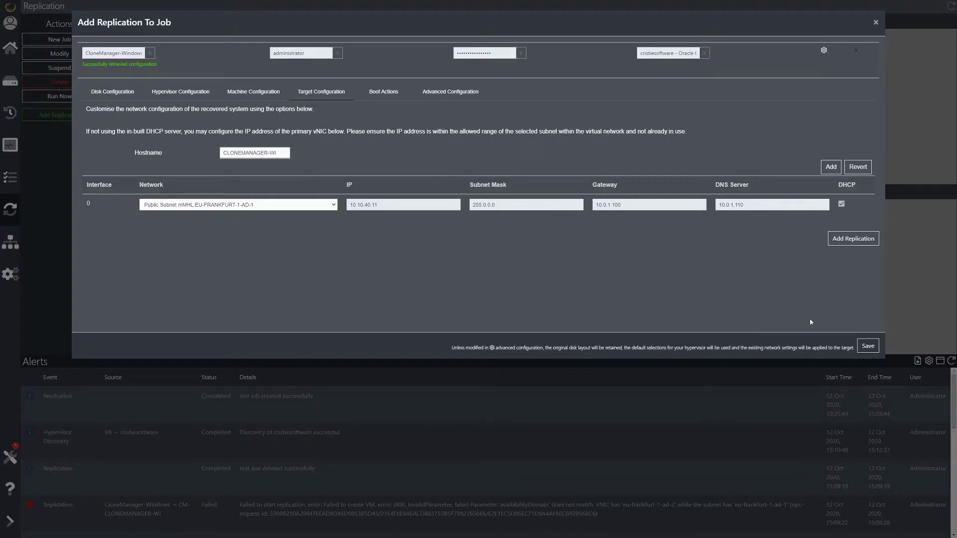
{"action": "left_click", "coordinate": [869, 347]}
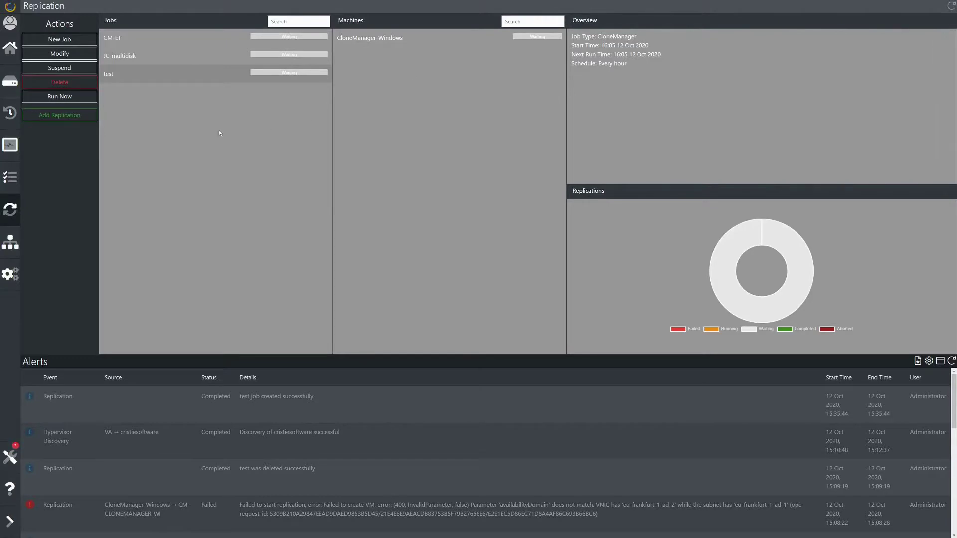
Run the test job immediately and confirm the run
{"action": "left_click", "coordinate": [80, 98]}
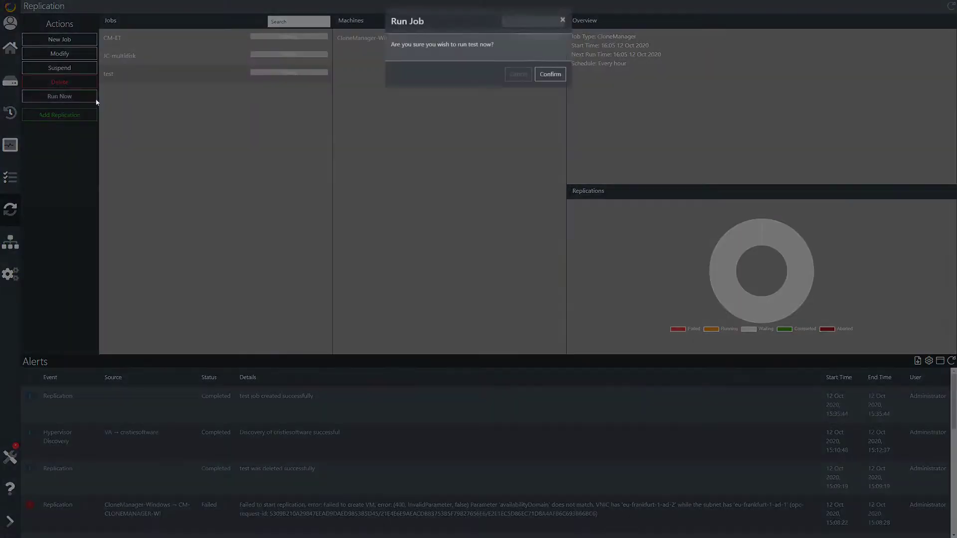
{"action": "left_click", "coordinate": [546, 81]}
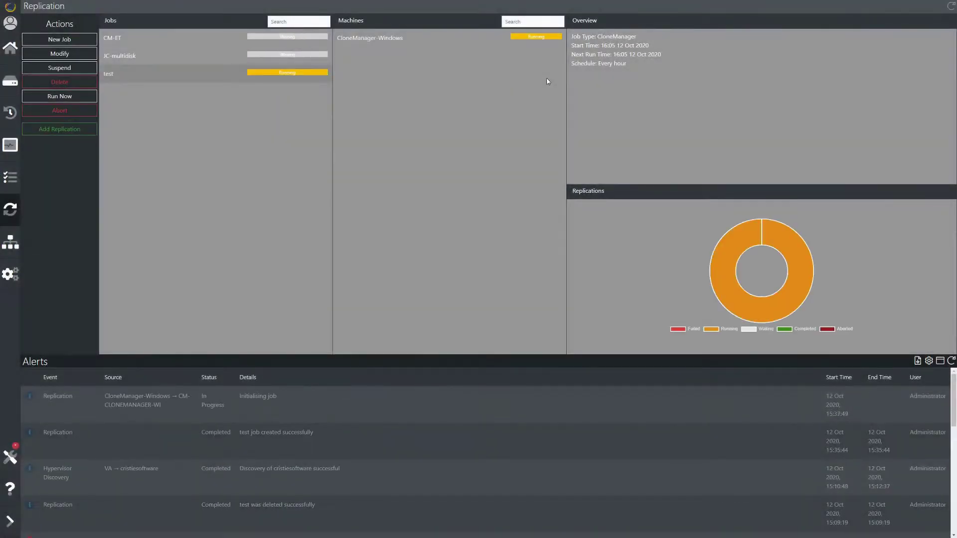